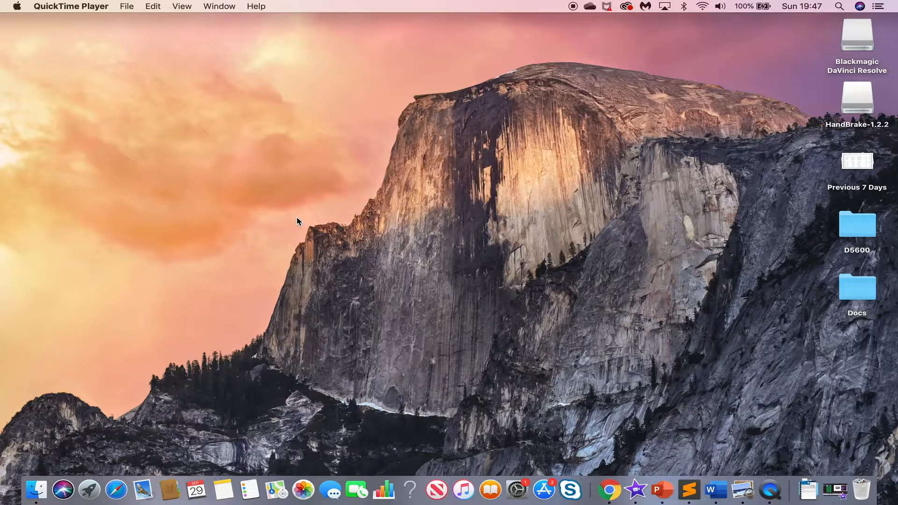
Step: Launch Eclipse with the AutomationWorkspace workspace and close the Welcome page
type("e")
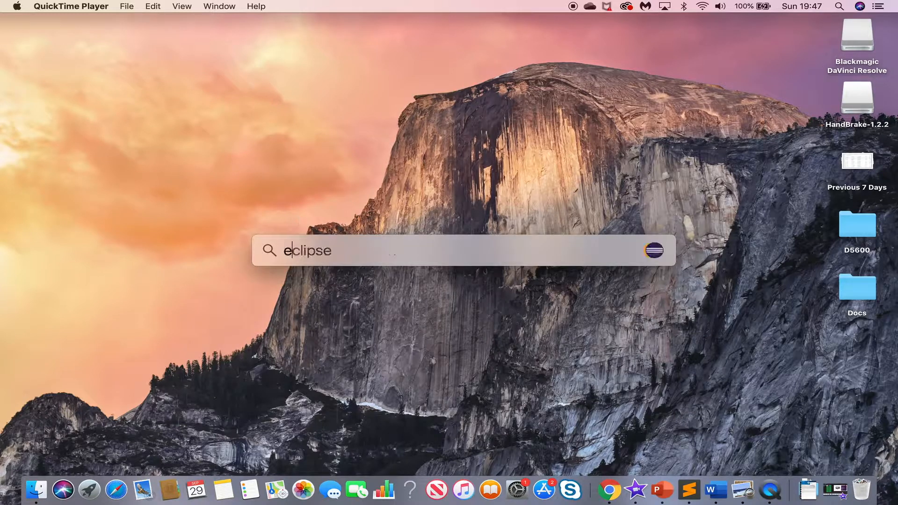
type("clipse")
key("Return")
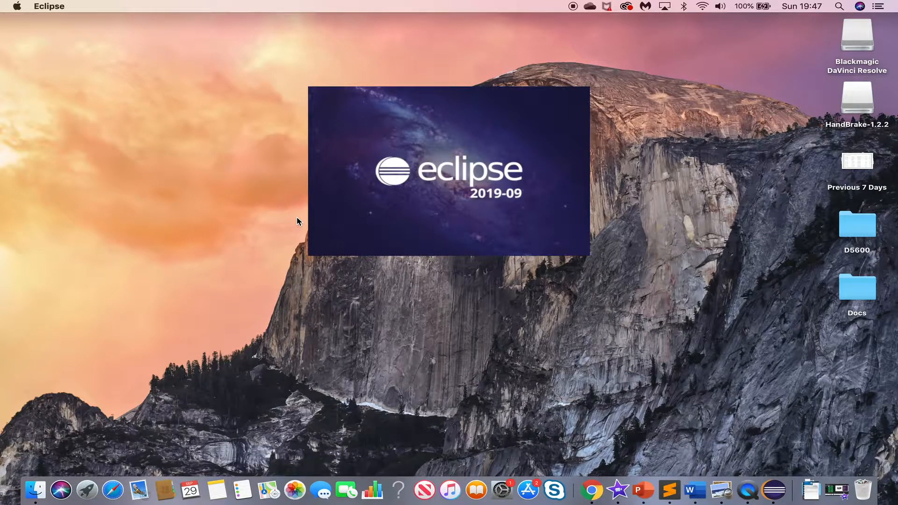
left_click(598, 279)
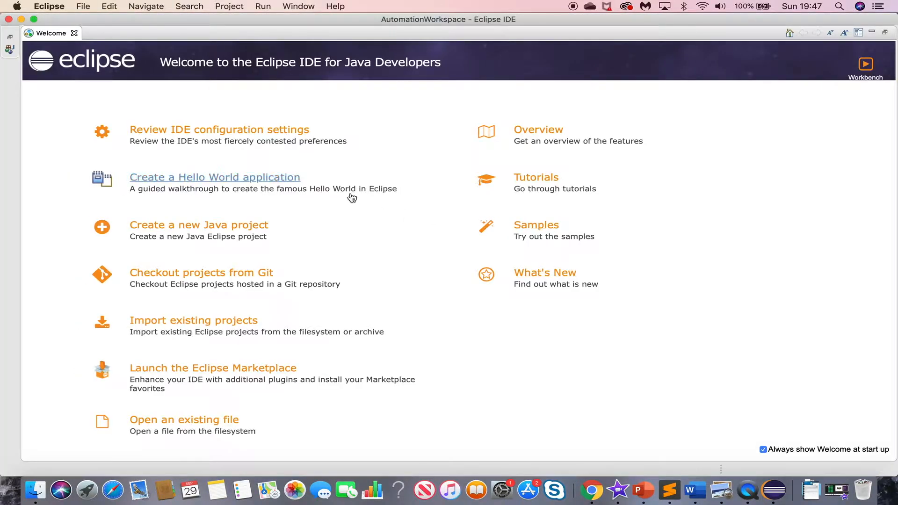
left_click(74, 33)
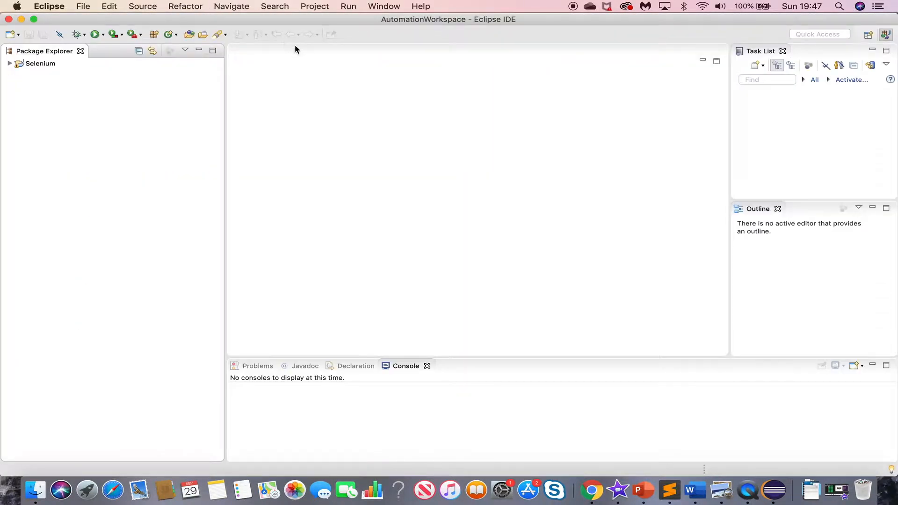
left_click(421, 6)
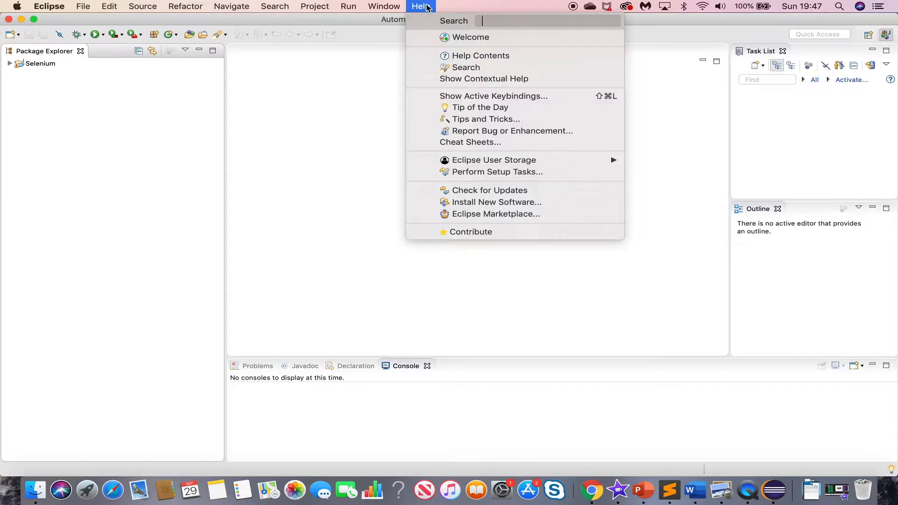
left_click(472, 202)
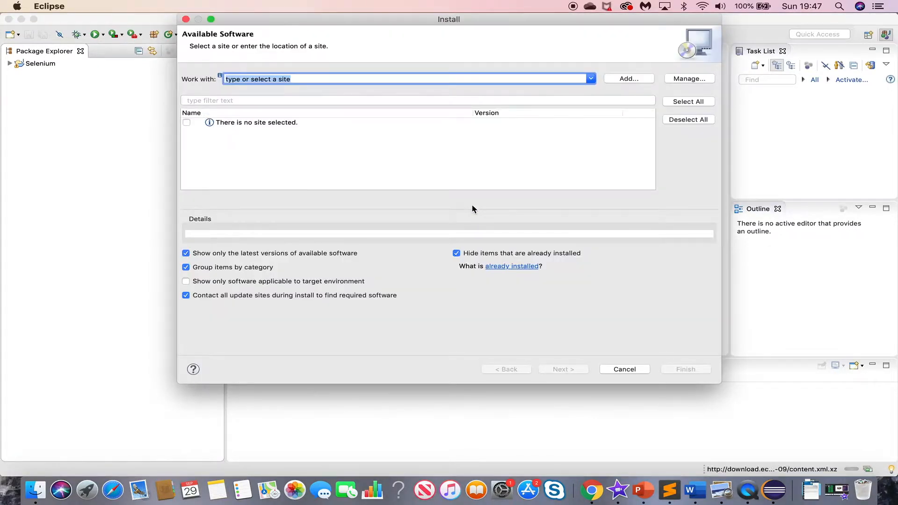
left_click(625, 82)
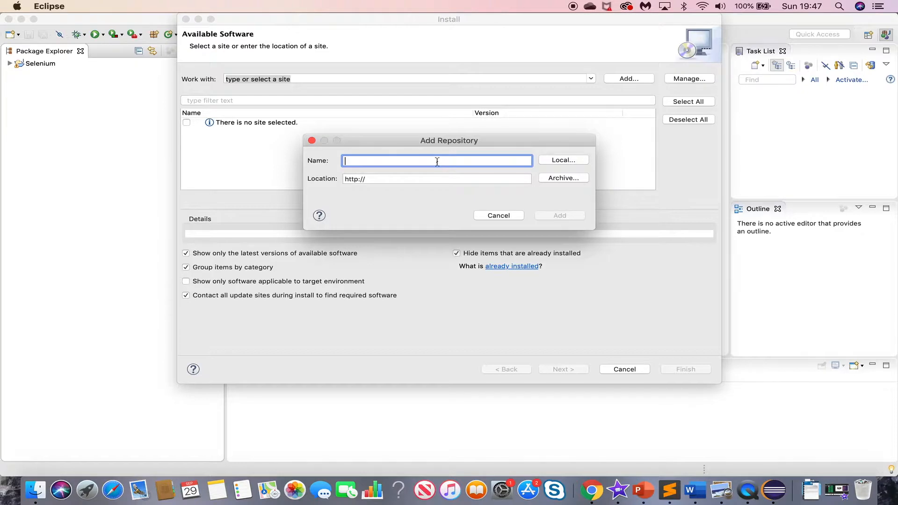
type("TestNG")
left_click(437, 179)
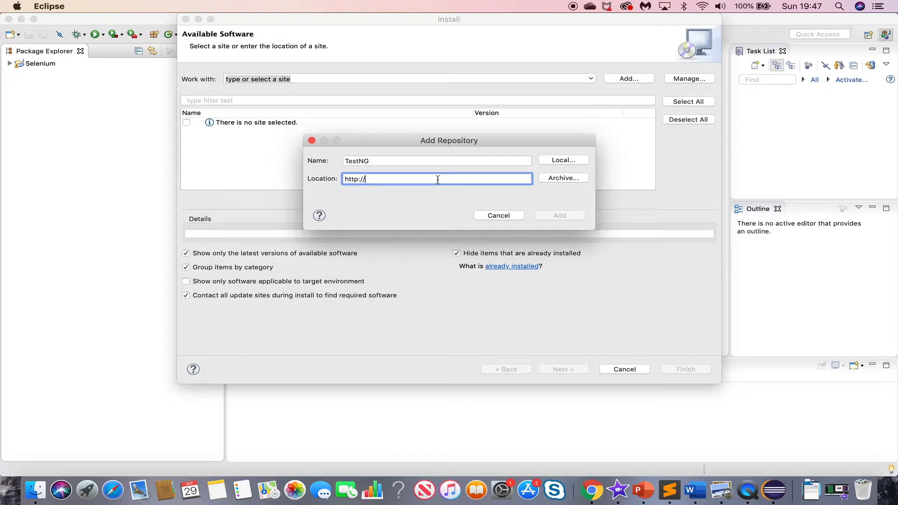
type("be")
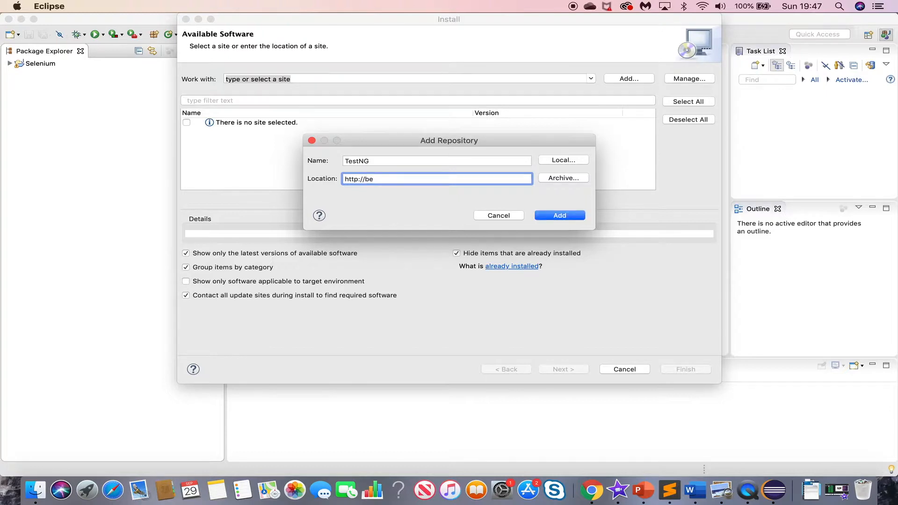
type("ust.com/eclipsr")
key("BackSpace")
type("e")
left_click(552, 219)
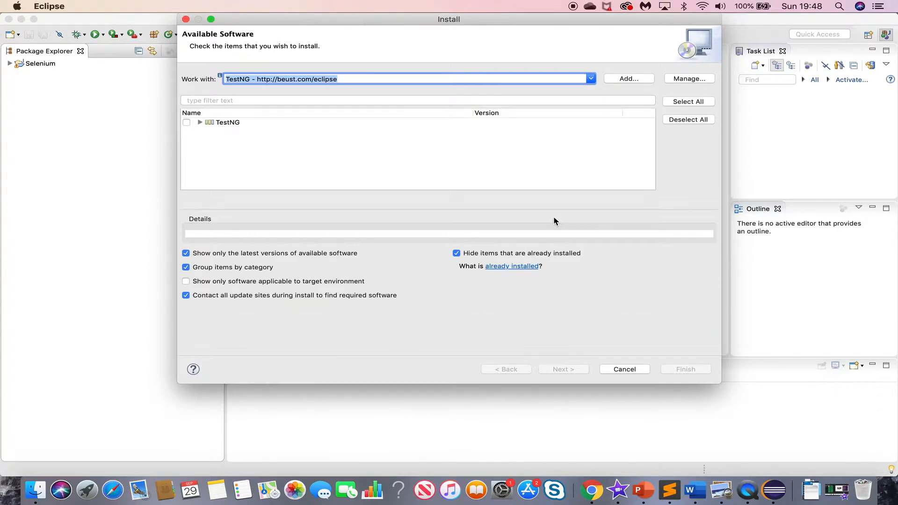
Step: Choose the TestNG item for installation and accept the Apache License terms to start installing it
left_click(186, 122)
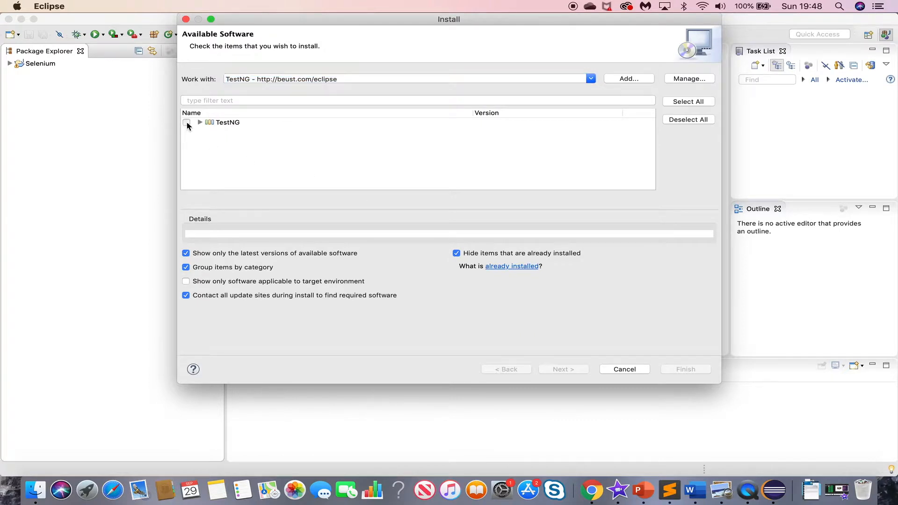
left_click(580, 373)
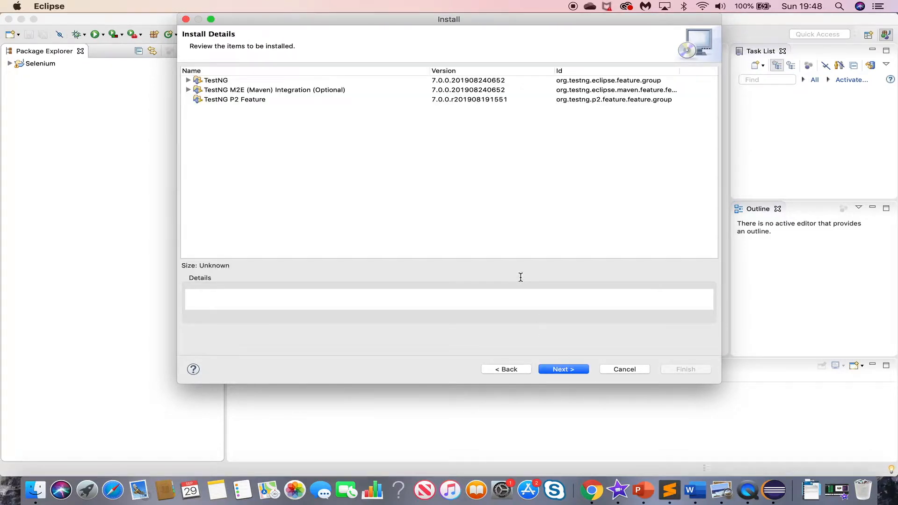
left_click(571, 370)
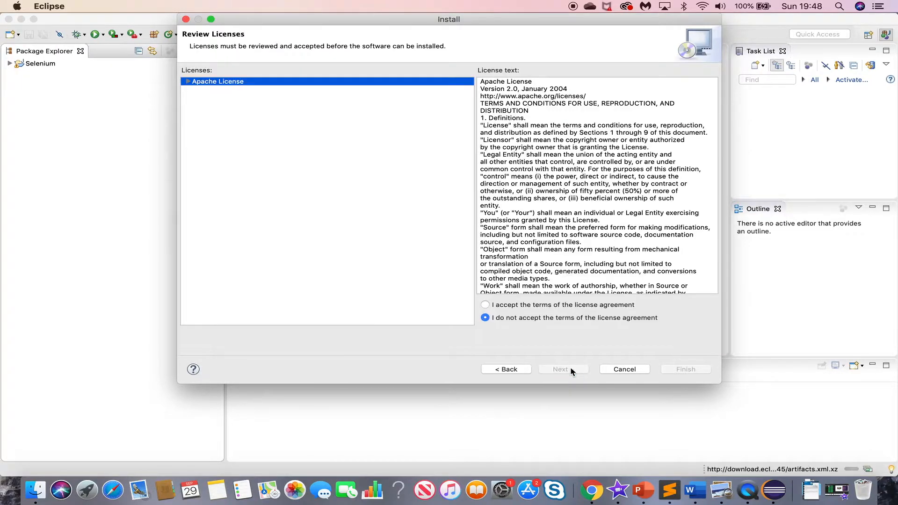
left_click(487, 306)
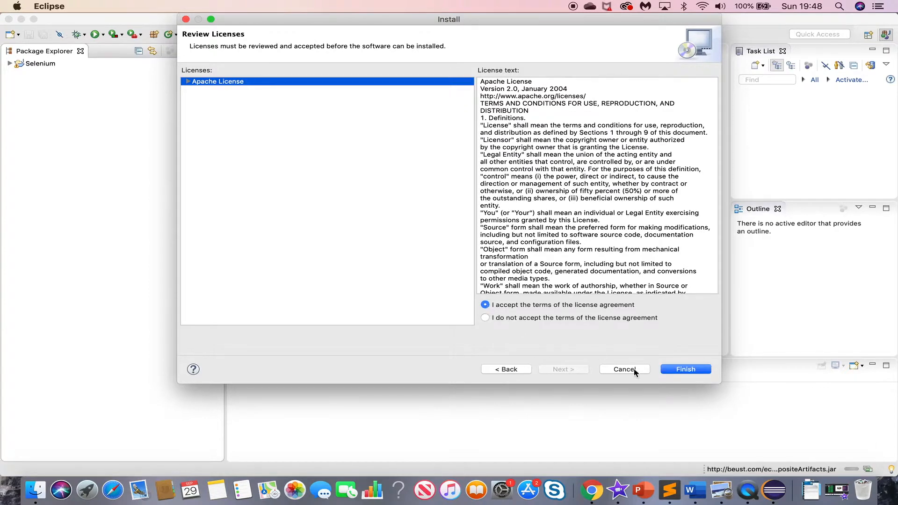
left_click(678, 370)
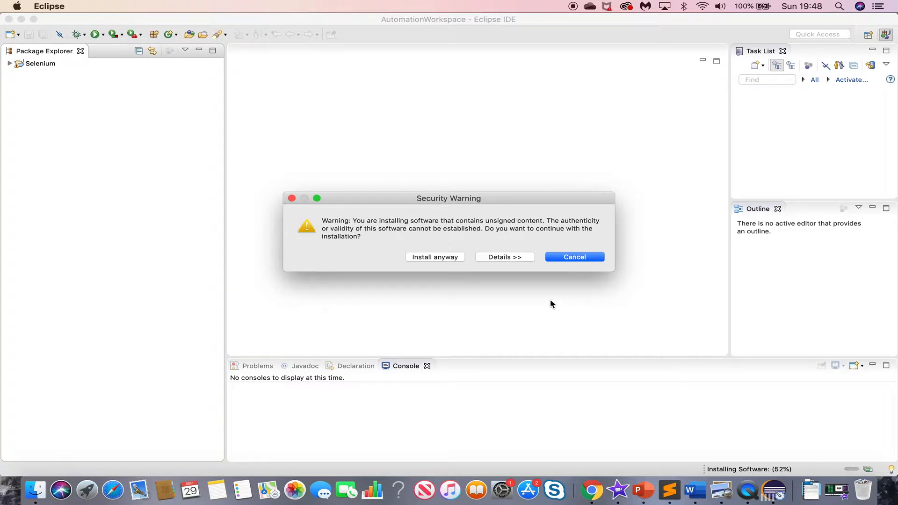
Step: Allow the unsigned TestNG content to install and restart Eclipse to an open workbench without the Welcome page
left_click(436, 259)
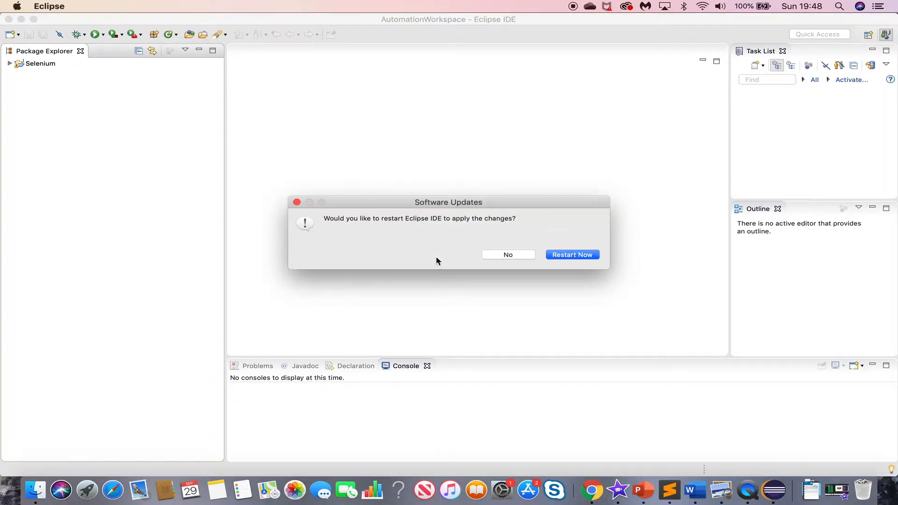
left_click(569, 255)
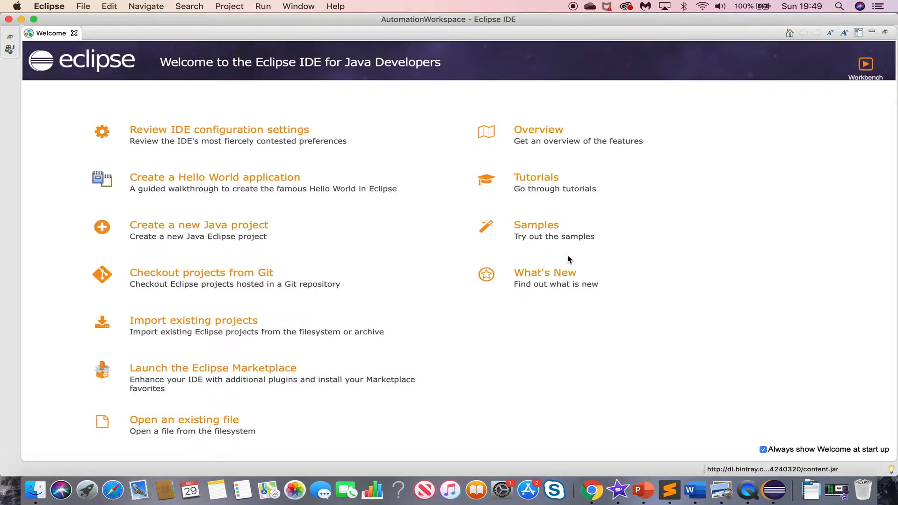
left_click(74, 33)
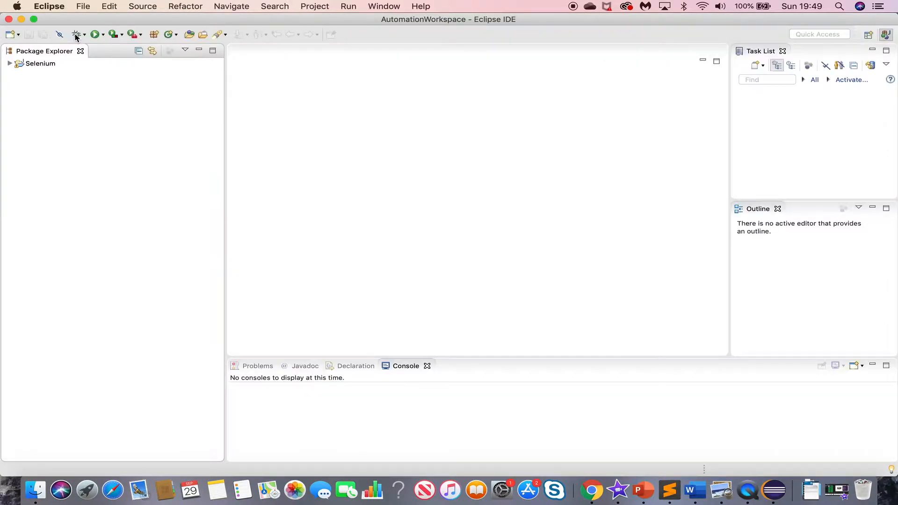
left_click(32, 65)
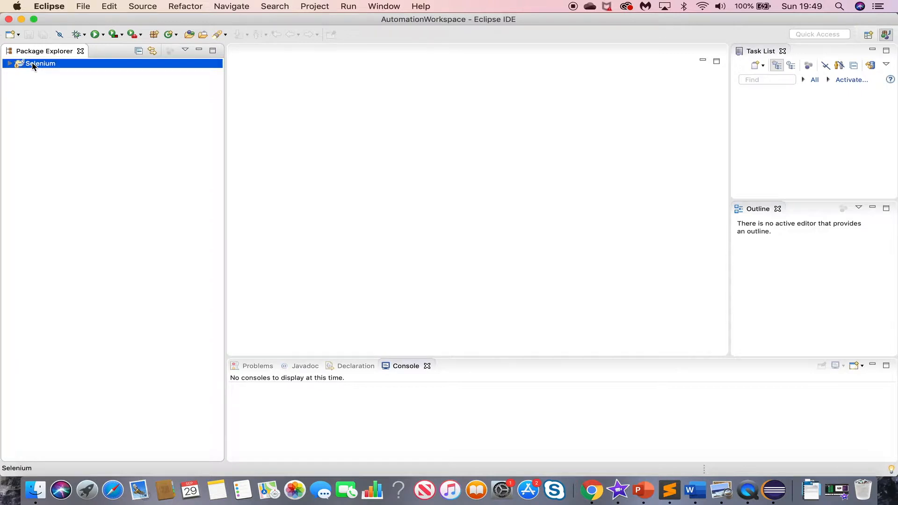
right_click(32, 66)
mouse_move(135, 357)
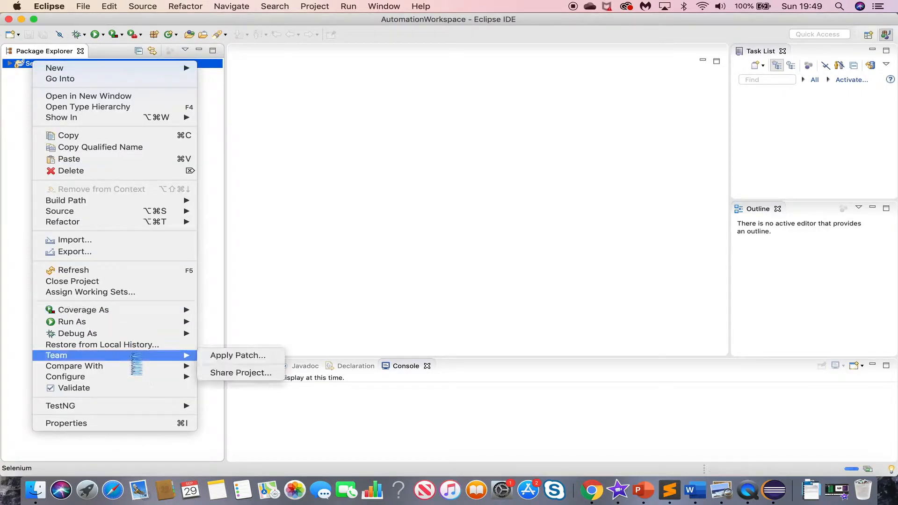
left_click(297, 221)
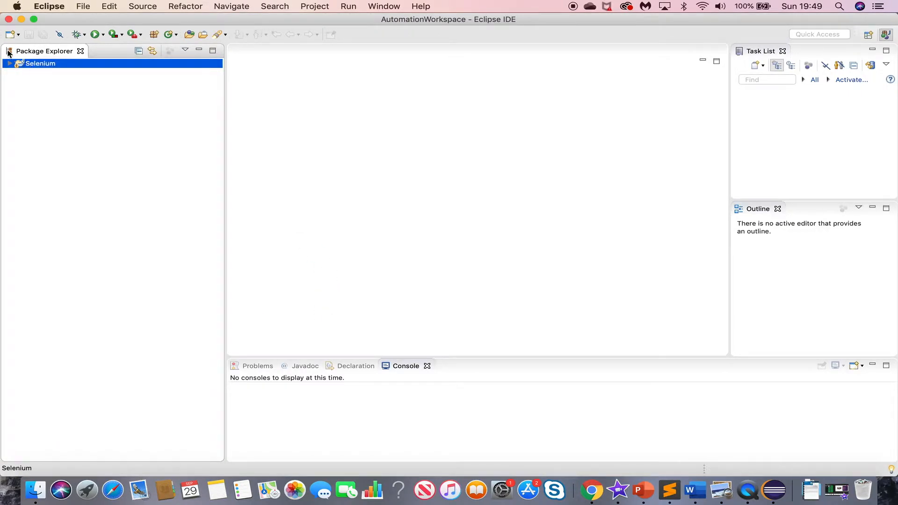
Step: Expand the Selenium project down to its default package and convert the project to TestNG, generating /Selenium/testng.xml
left_click(10, 63)
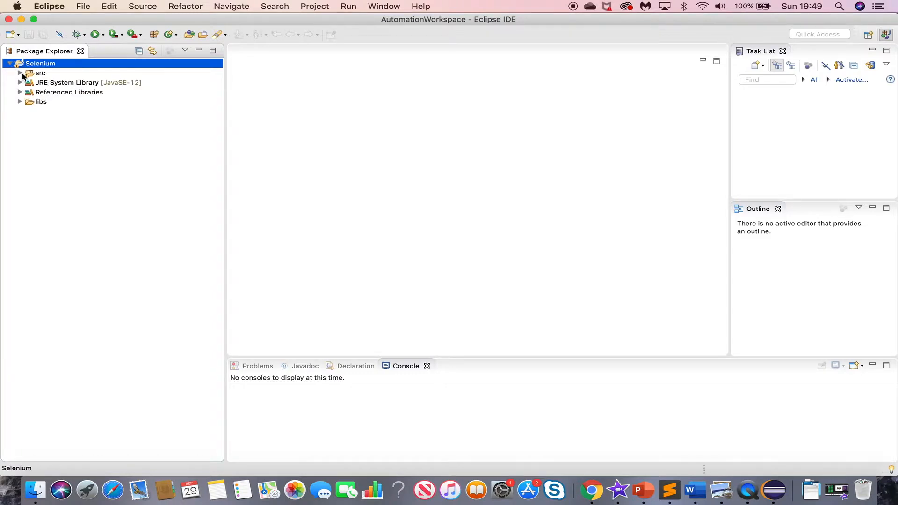
left_click(20, 73)
left_click(30, 82)
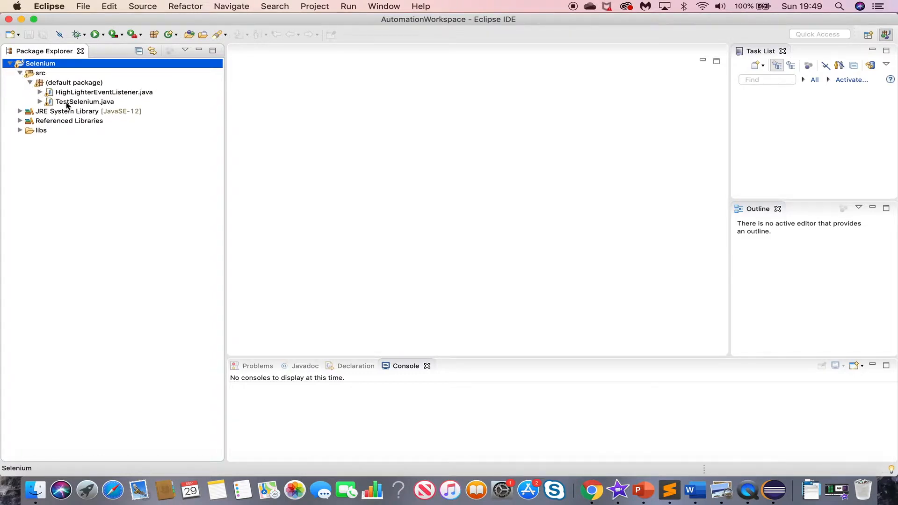
right_click(29, 63)
mouse_move(155, 409)
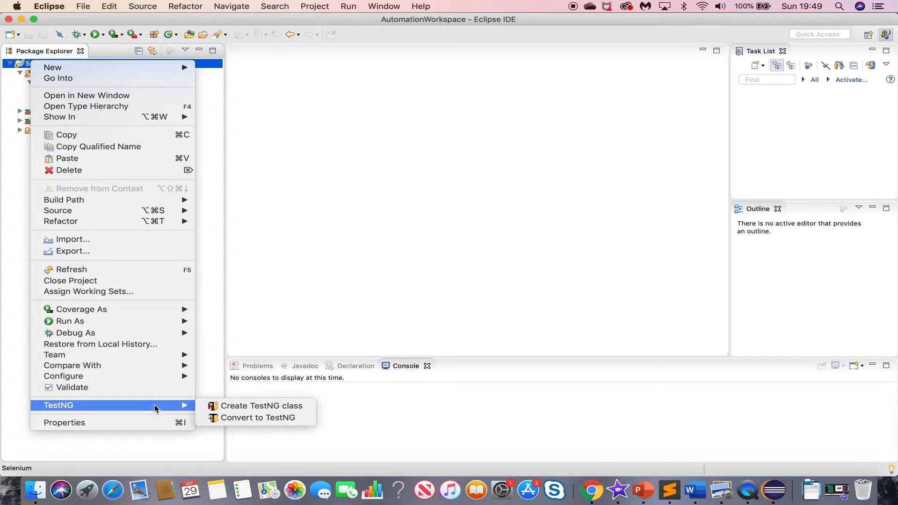
left_click(230, 418)
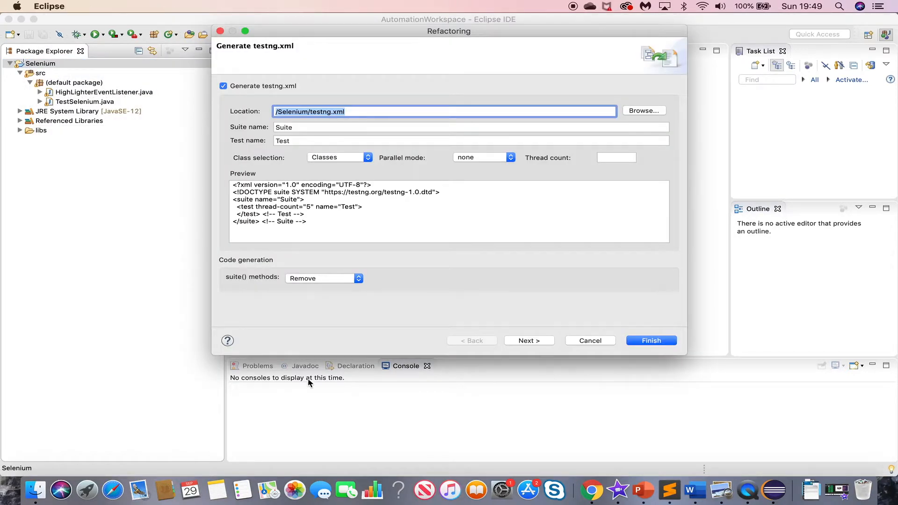
left_click(660, 344)
left_click(649, 343)
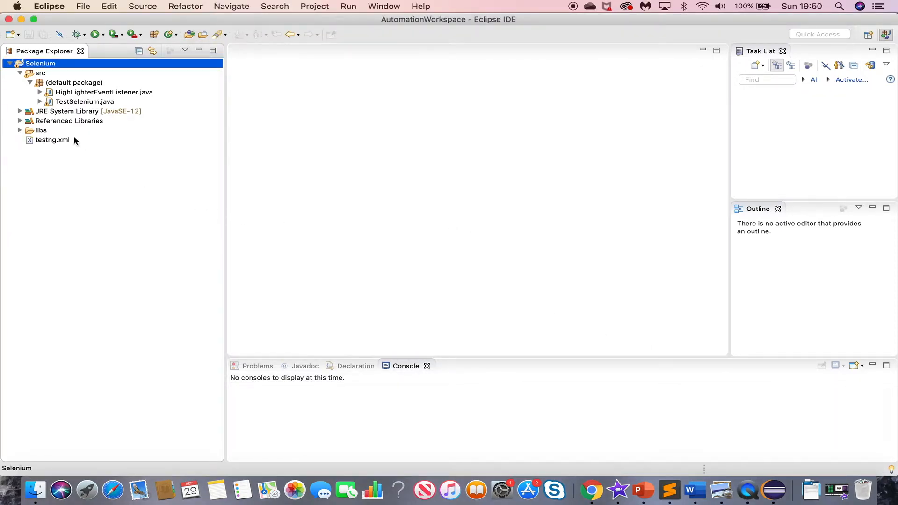
Step: Start a new TestNG class from the src folder and set its source folder to /Selenium/src
left_click(39, 76)
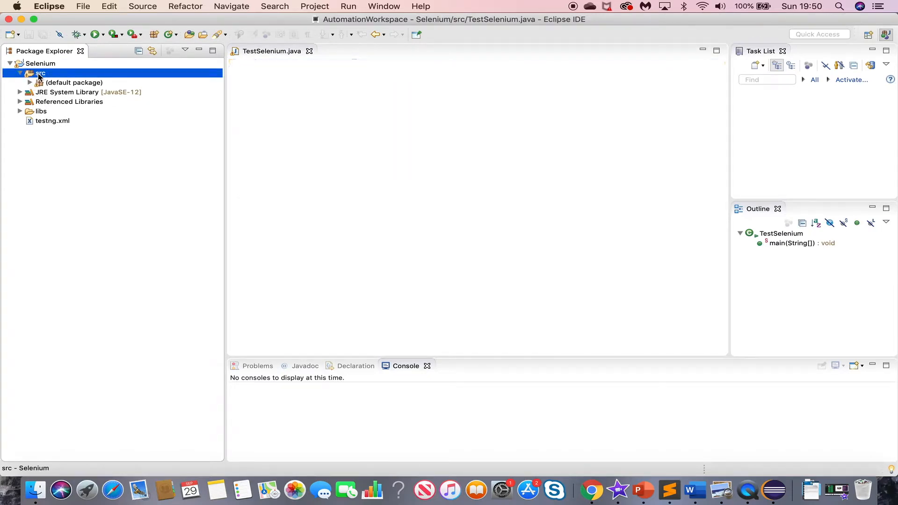
right_click(39, 75)
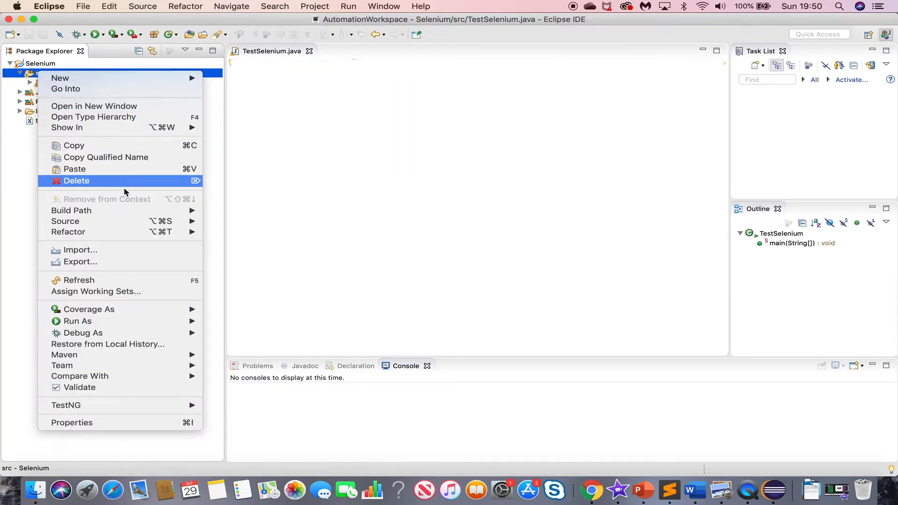
mouse_move(144, 337)
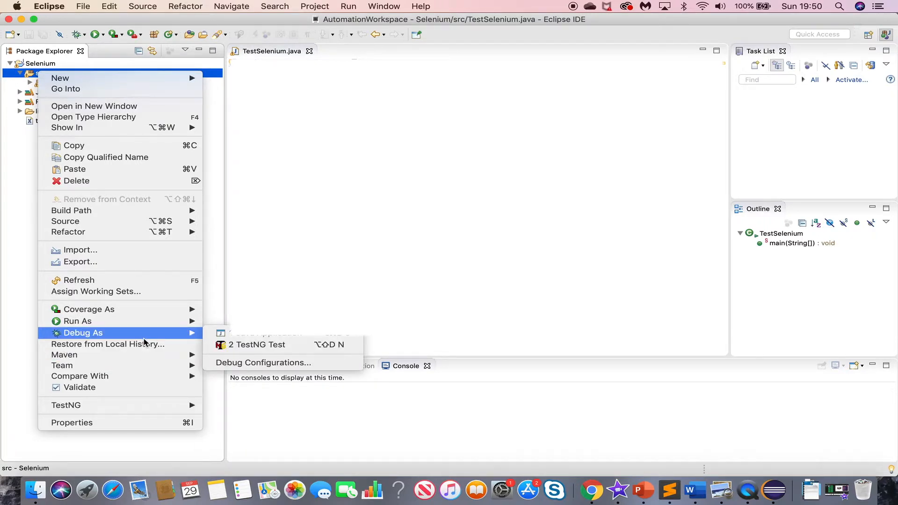
mouse_move(168, 406)
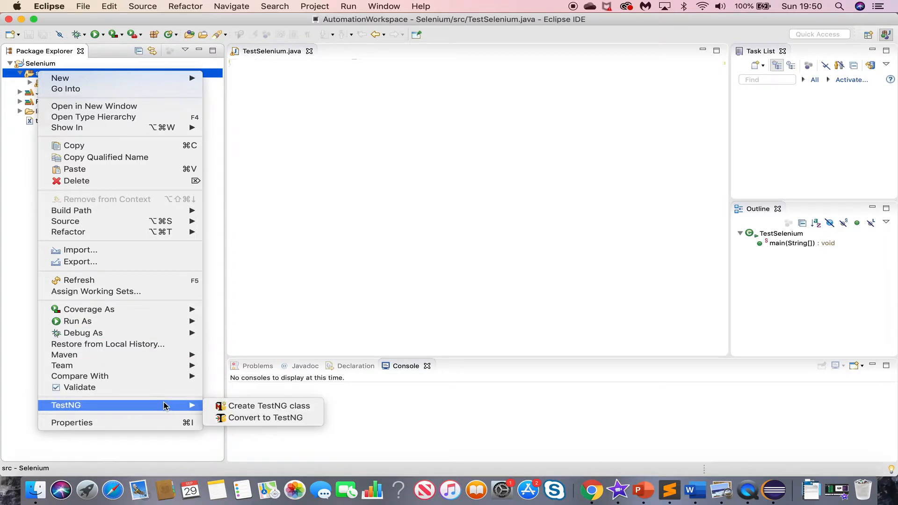
left_click(231, 409)
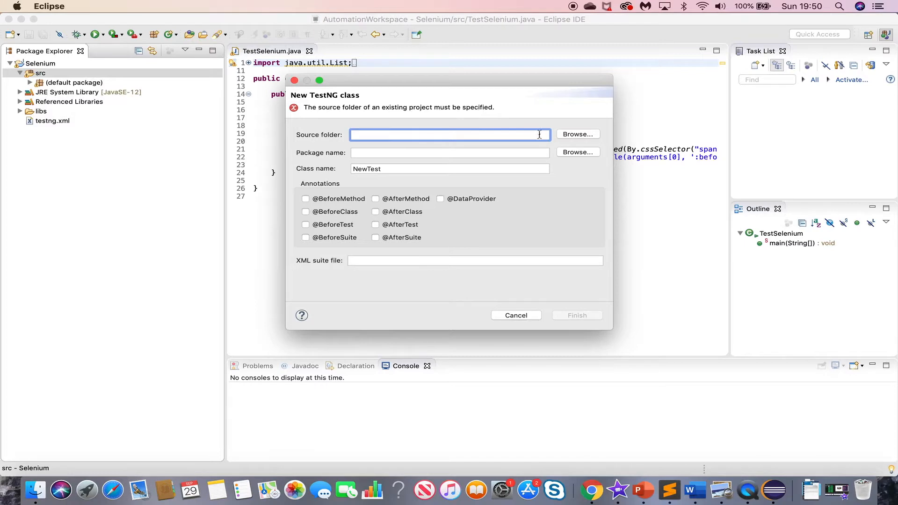
left_click(568, 135)
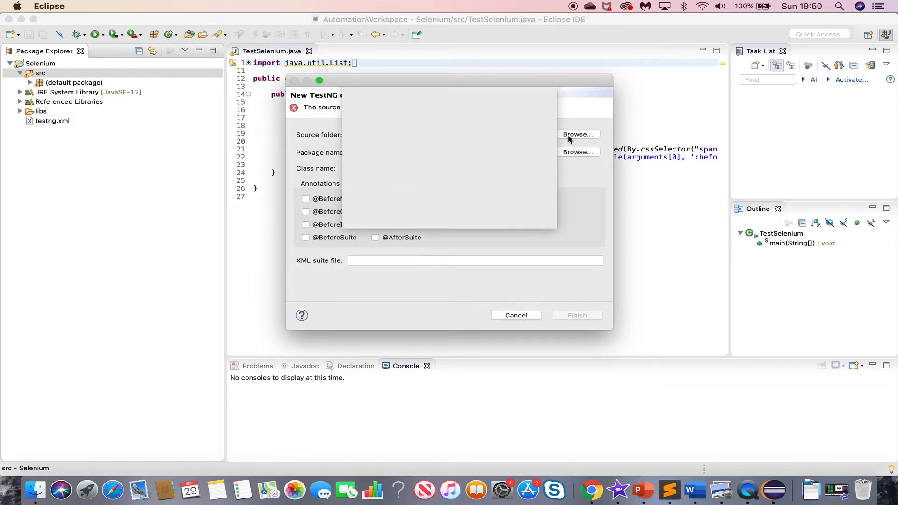
left_click(358, 135)
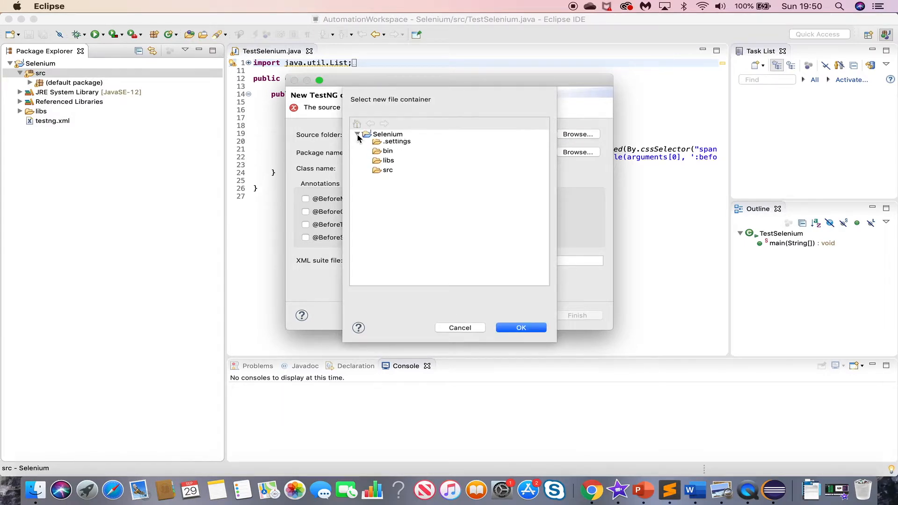
left_click(380, 172)
left_click(519, 327)
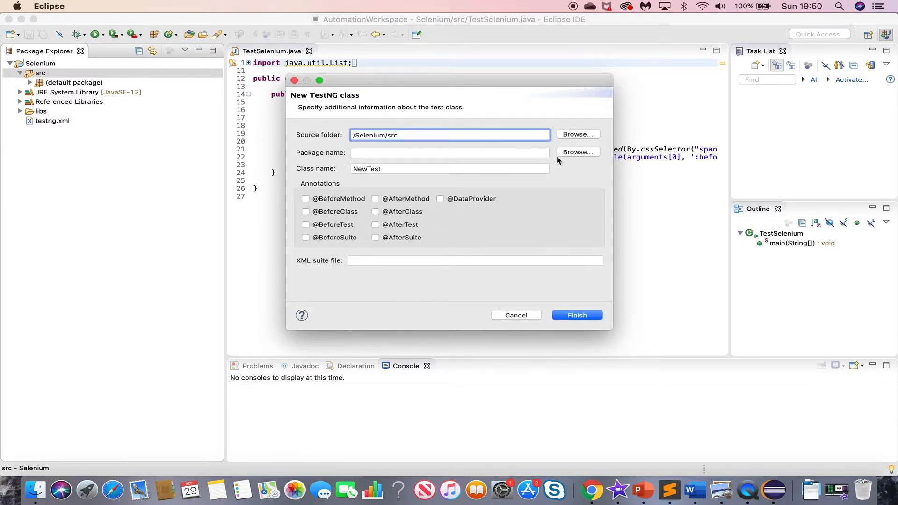
Step: Choose the default package as the package for the new TestNG class
left_click(573, 154)
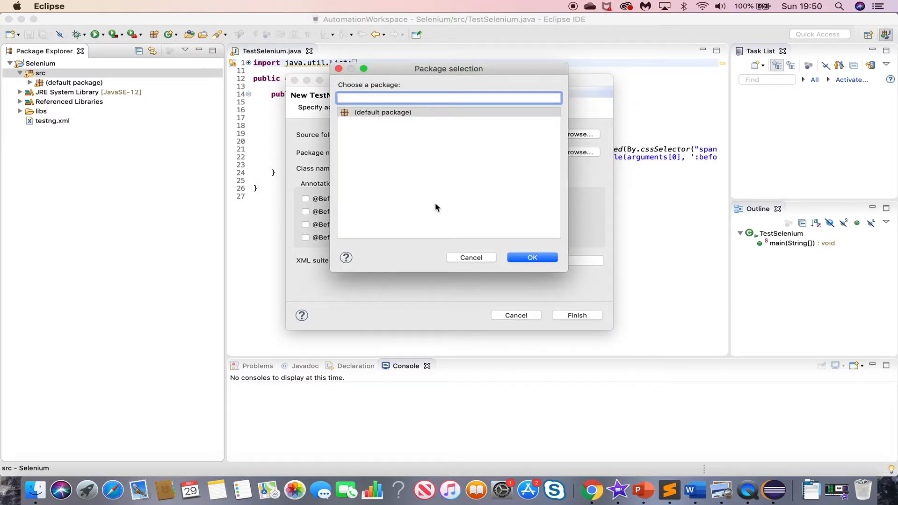
left_click(437, 113)
left_click(517, 258)
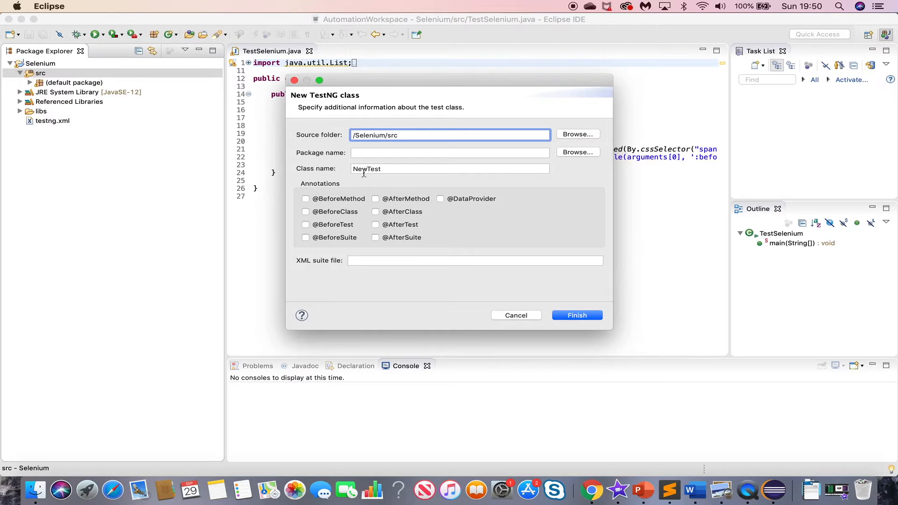
Step: Create the class NewTest with the Before and After annotations for Method, Class, Test and Suite, without DataProvider
left_click(391, 168)
left_click(306, 200)
left_click(306, 212)
left_click(306, 225)
left_click(306, 238)
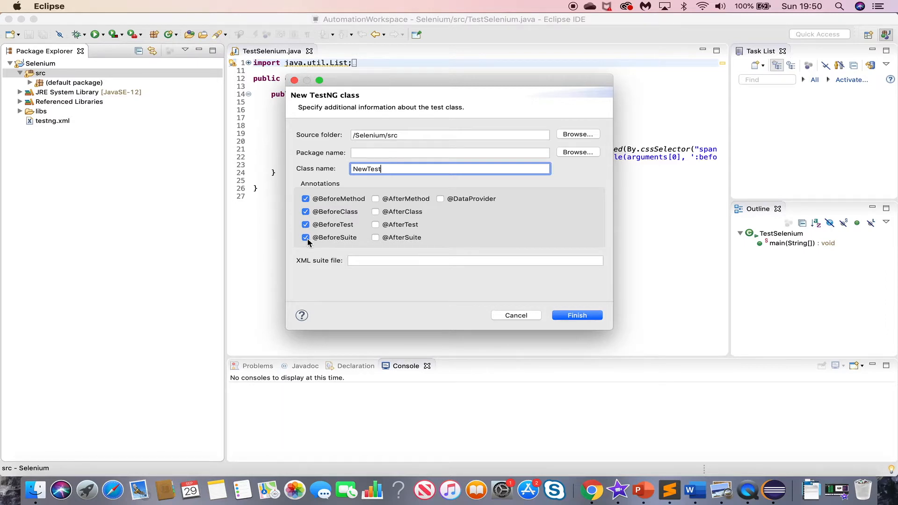
left_click(375, 199)
left_click(377, 212)
left_click(377, 225)
left_click(578, 316)
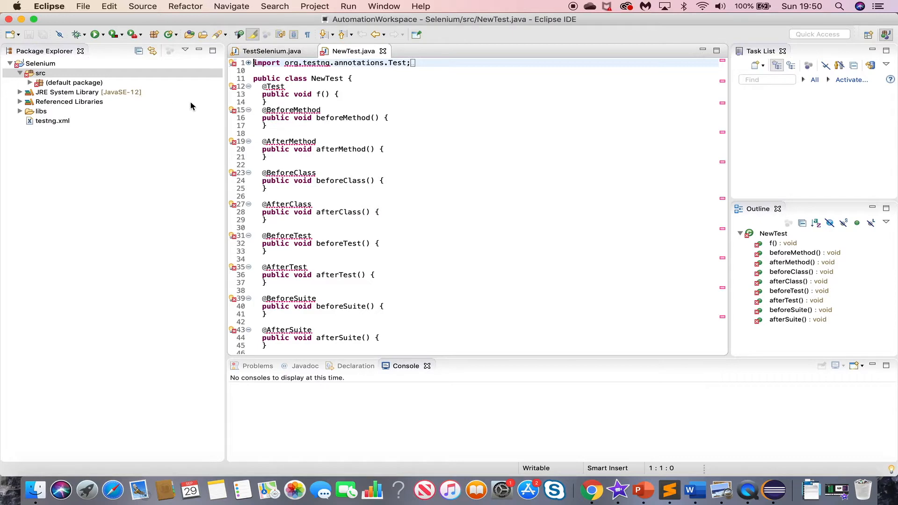
Step: Add the TestNG library to the Classpath in the Selenium project's Java build path and apply the change
right_click(47, 66)
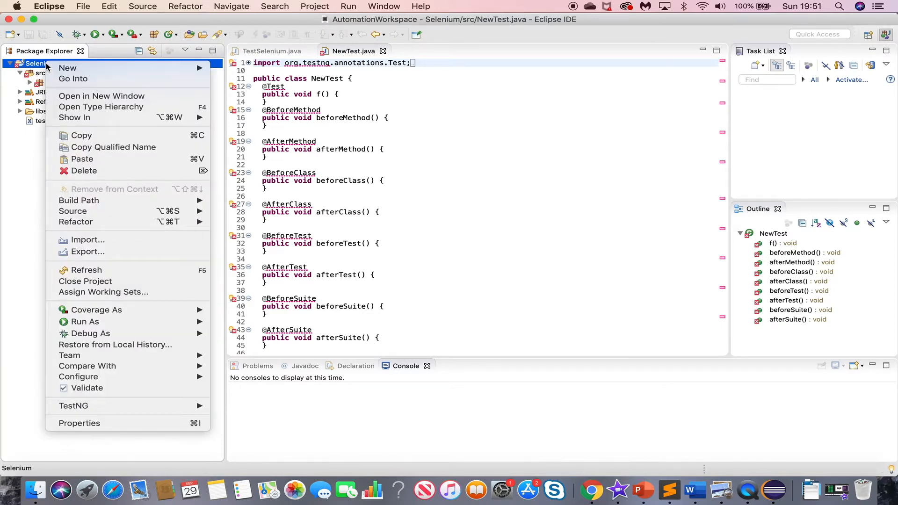
mouse_move(47, 66)
mouse_move(164, 200)
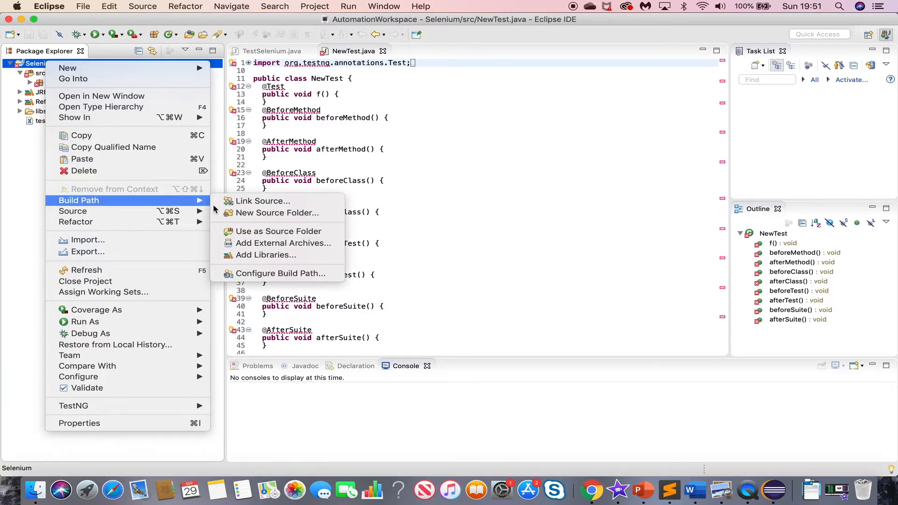
left_click(277, 274)
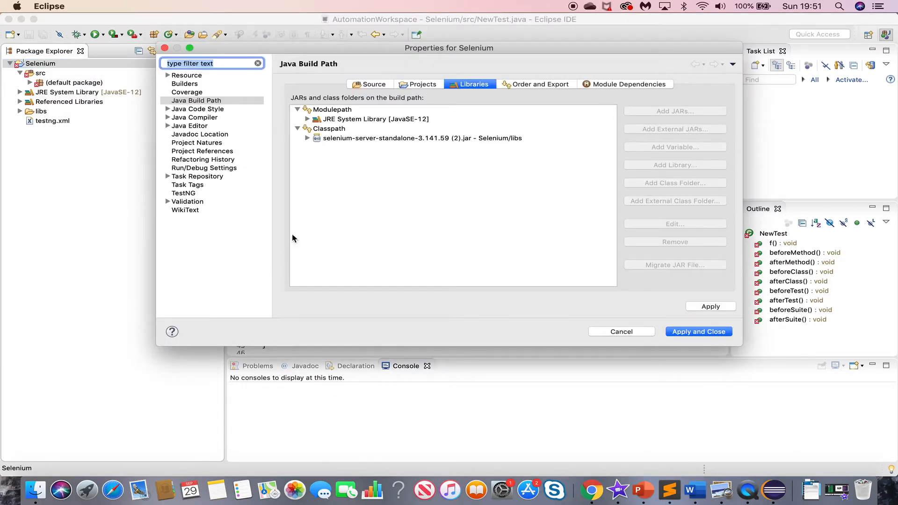
left_click(366, 120)
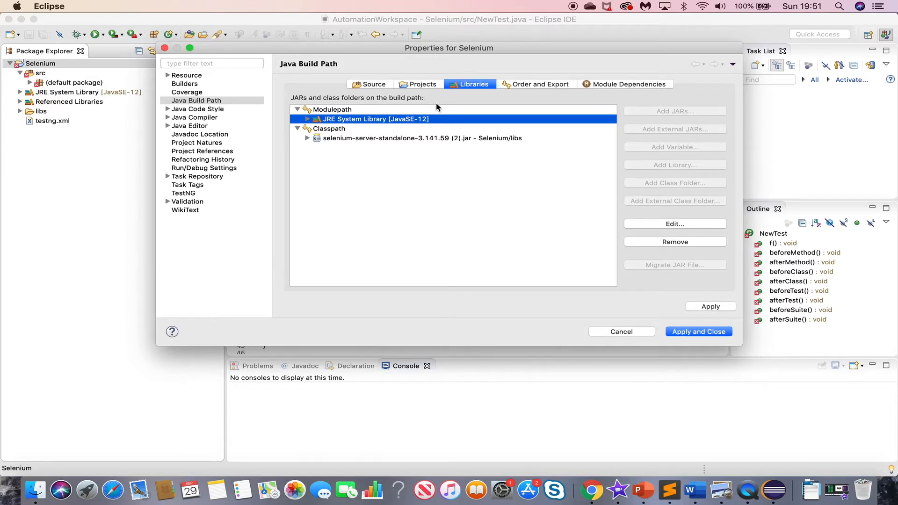
left_click(339, 131)
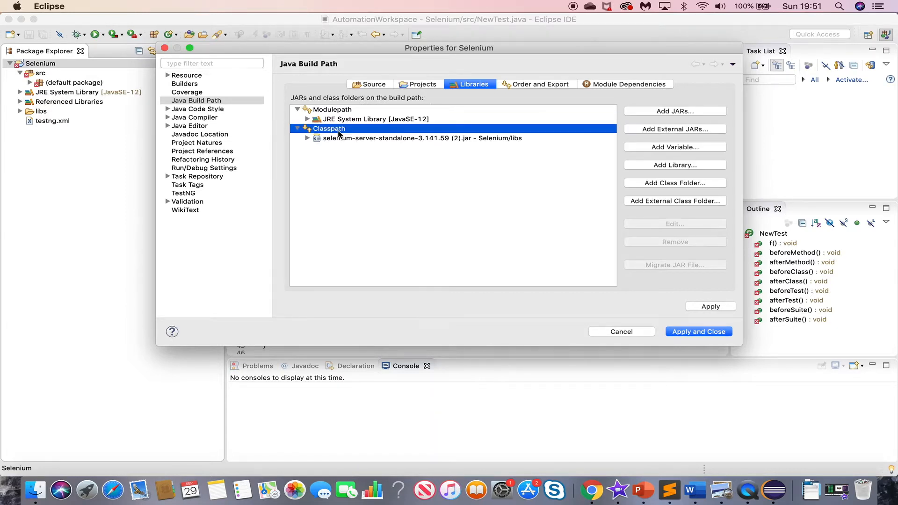
left_click(667, 166)
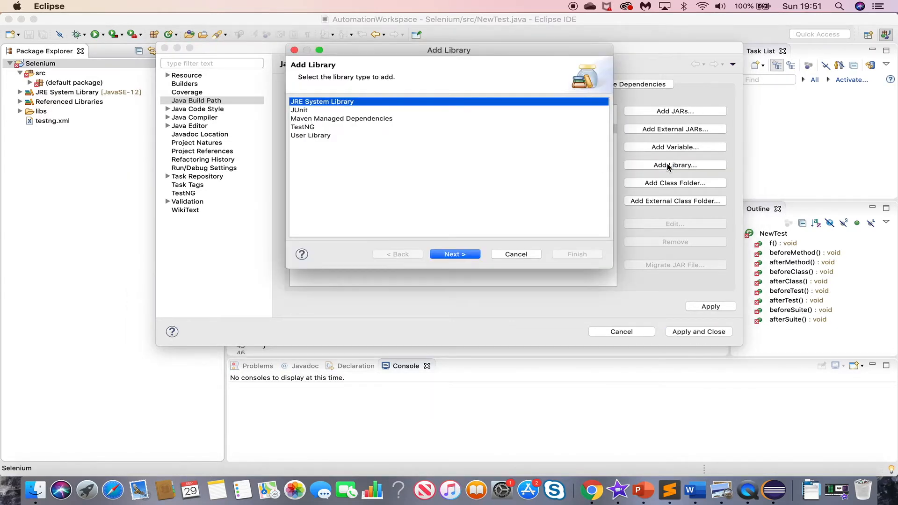
left_click(324, 119)
left_click(322, 127)
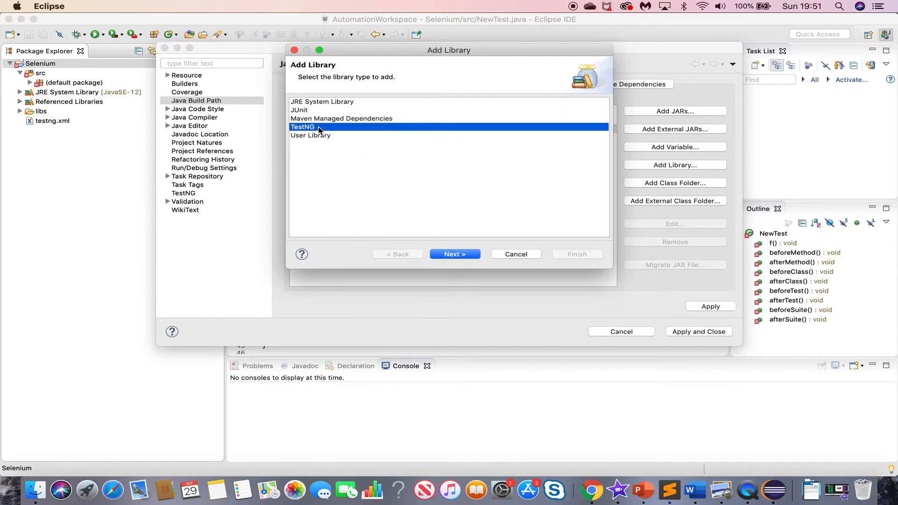
left_click(464, 254)
left_click(574, 256)
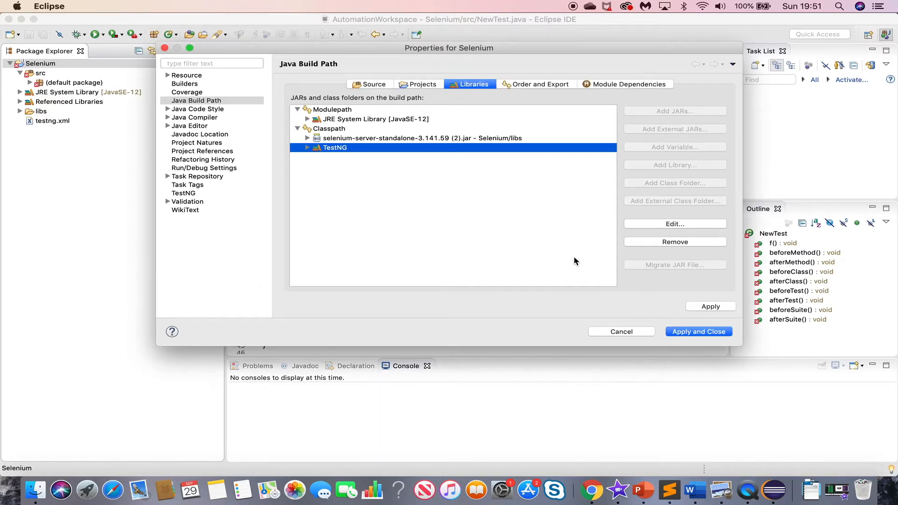
left_click(679, 333)
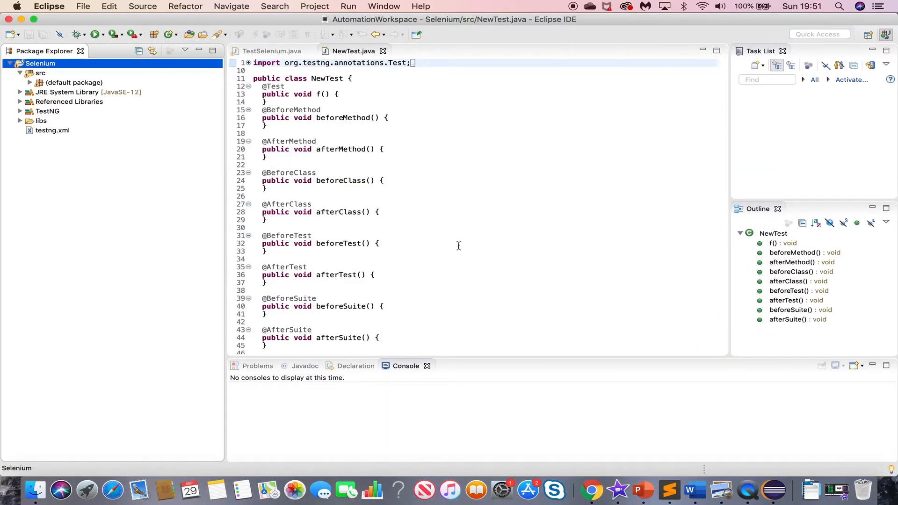
Step: Run the NewTest class as a TestNG test and show the results of running it
left_click(375, 192)
scroll(375, 193, "down", 1)
scroll(375, 192, "up", 2)
scroll(375, 193, "down", 2)
scroll(375, 193, "up", 1)
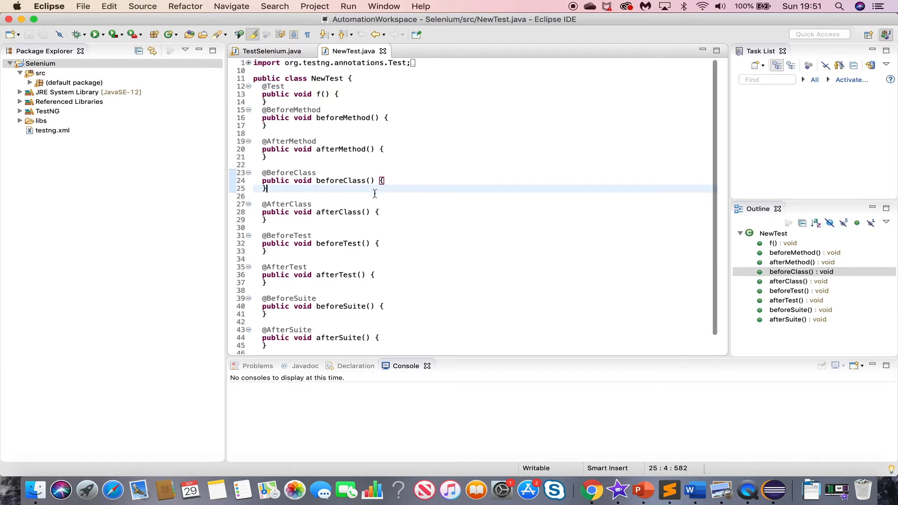
left_click(448, 155)
right_click(448, 157)
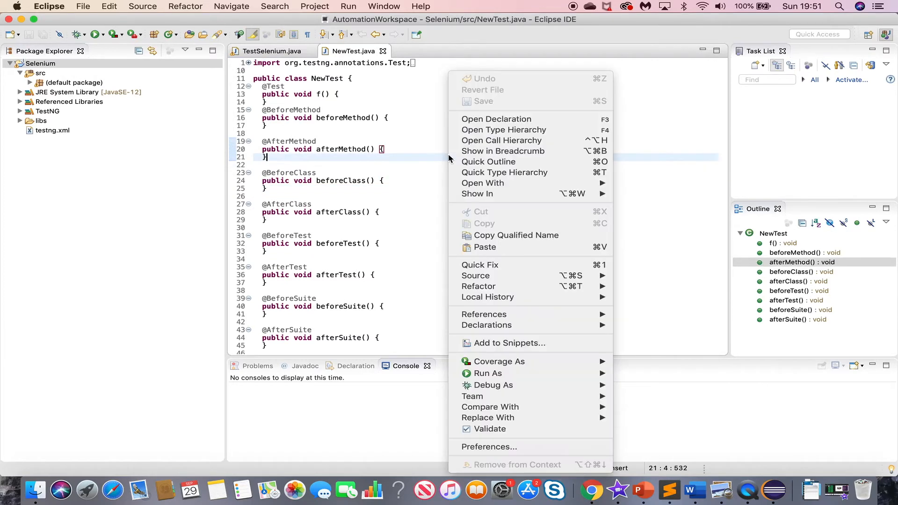
mouse_move(520, 379)
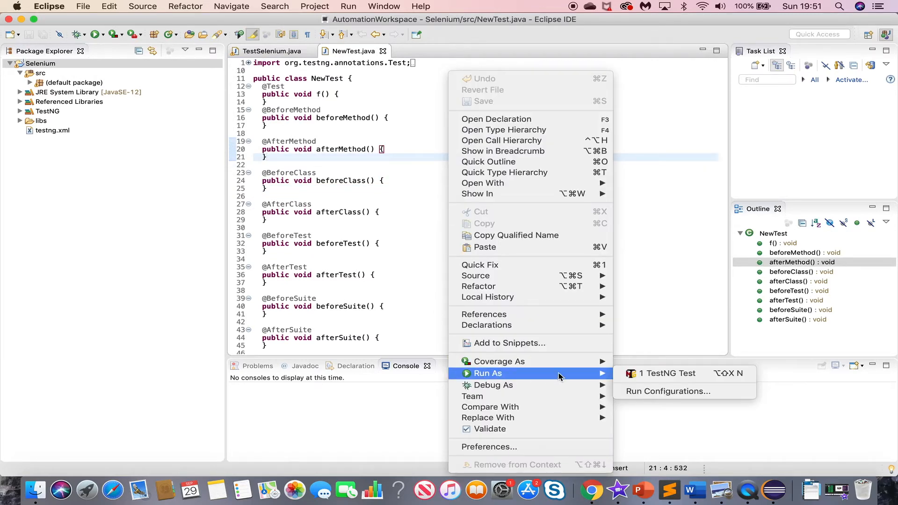
left_click(653, 375)
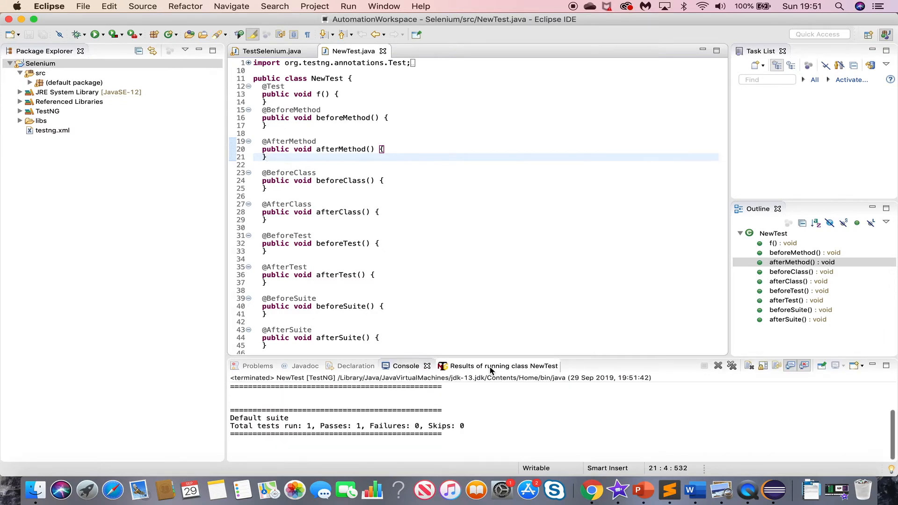
left_click(491, 367)
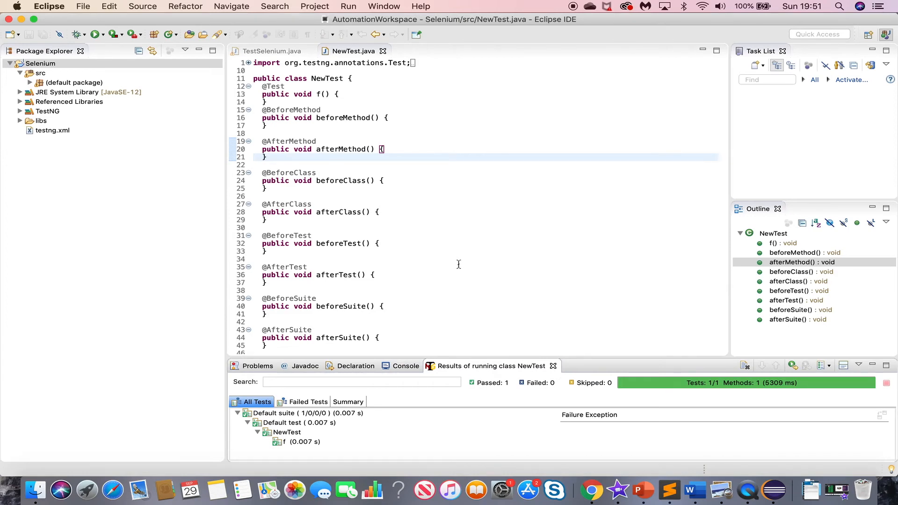